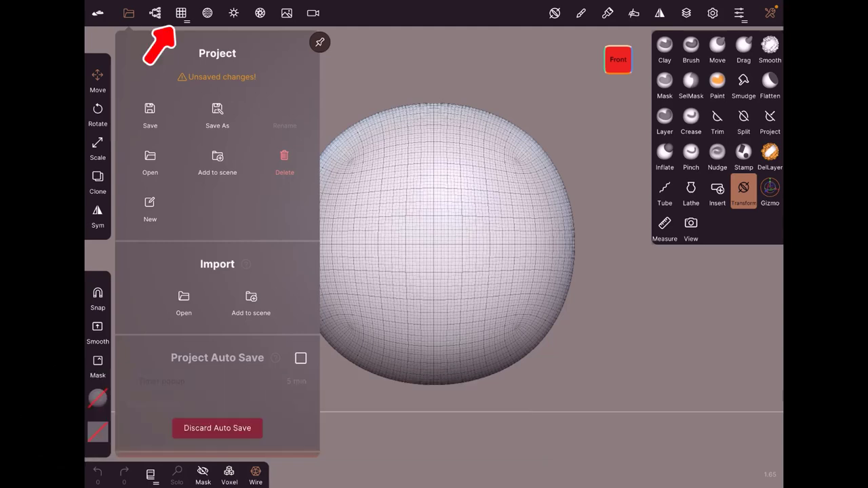
Step: Open the Scene panel showing the Sphere mesh and the available primitive shapes
left_click(181, 13)
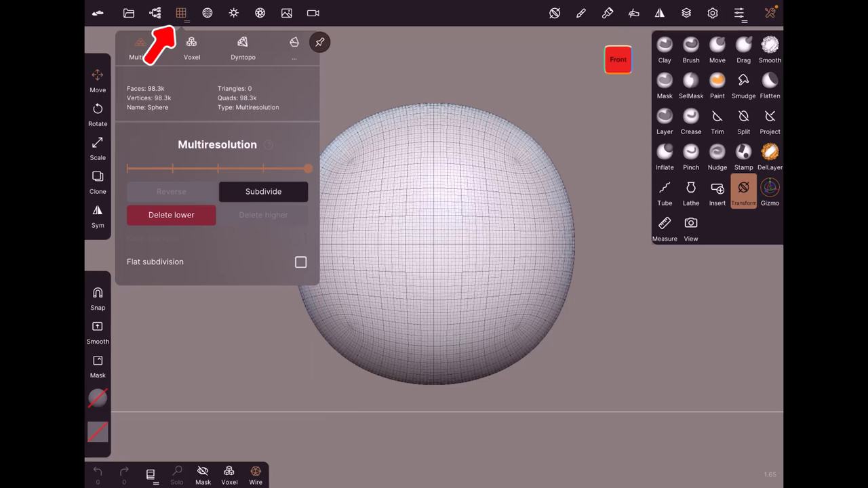
left_click(154, 13)
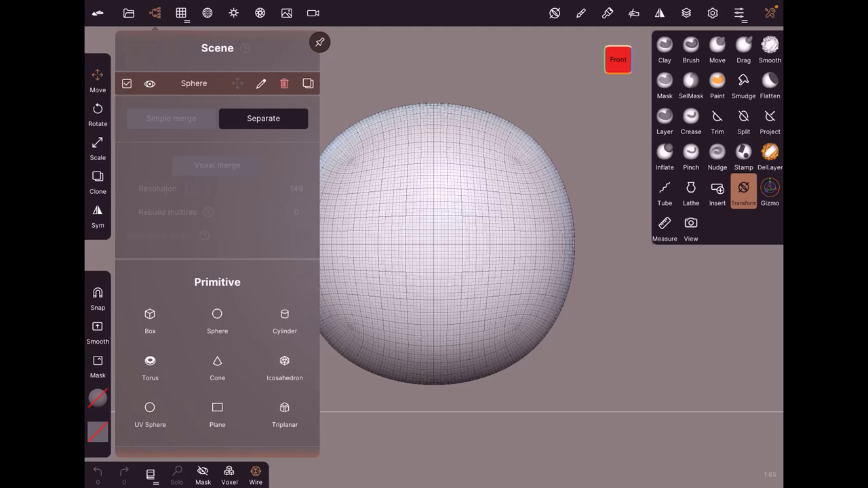
Step: Delete the old Sphere and add a new Sphere primitive (post subdivision 5, radius 0.5)
left_click(284, 82)
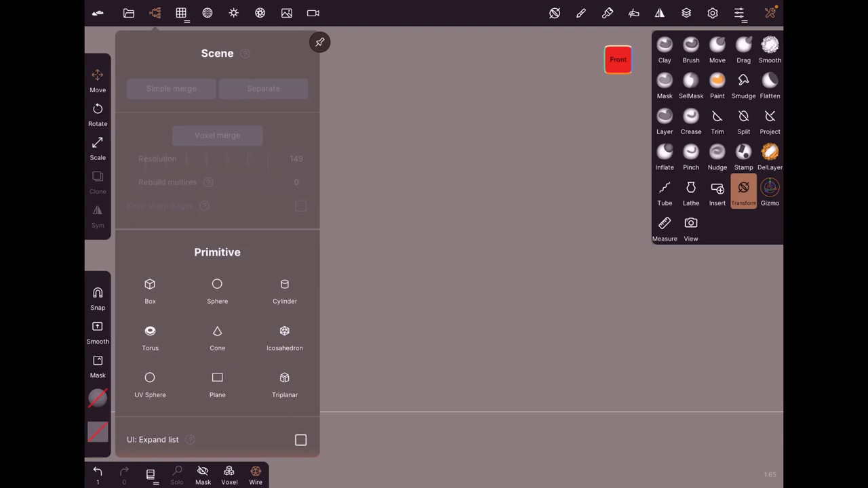
left_click(217, 284)
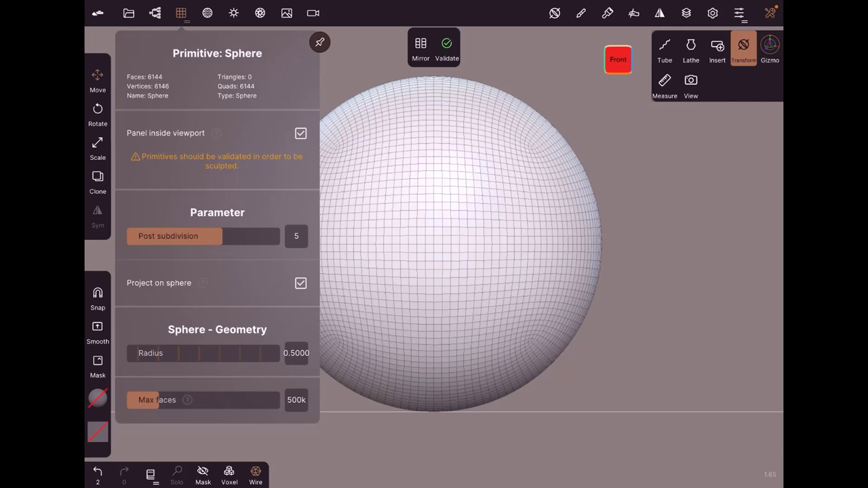
Step: Toggle Panel inside viewport off and back on, then set Post subdivision to 0
left_click(300, 133)
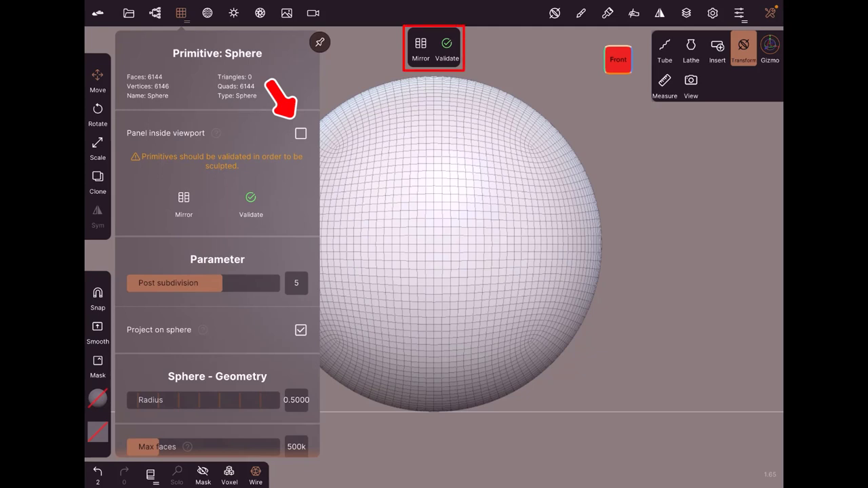
left_click(300, 133)
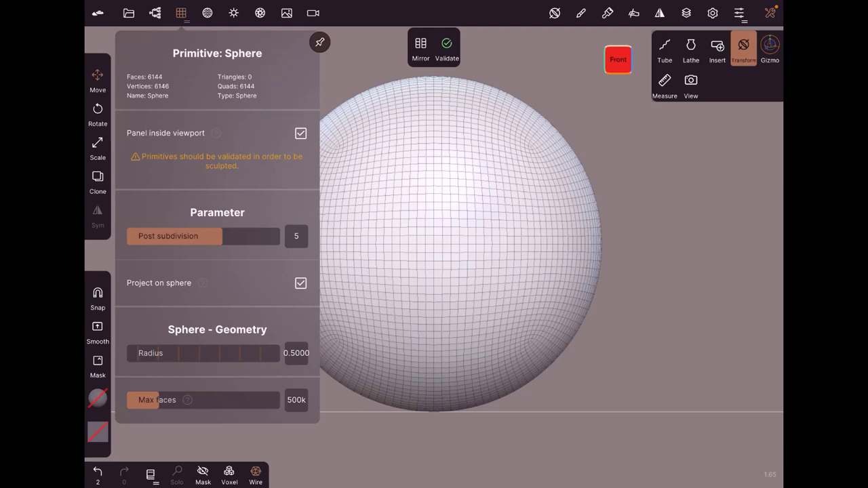
left_click_drag(222, 236, 129, 236)
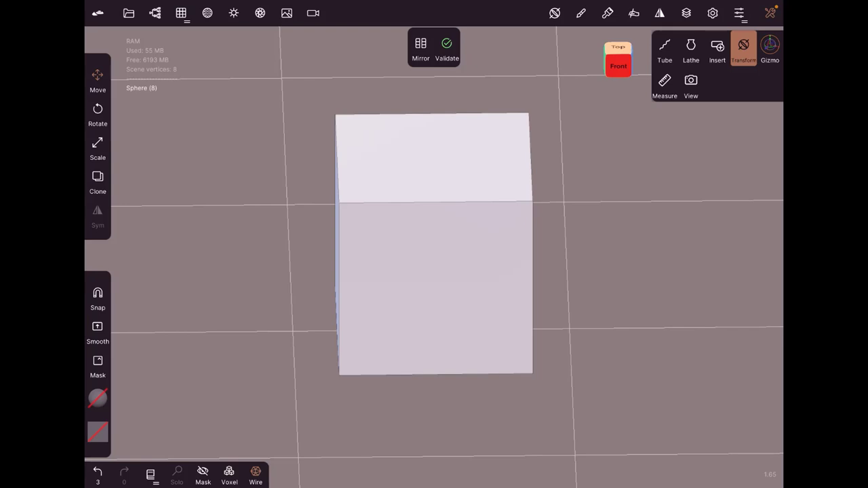
Step: Try higher Post subdivision values, view the sphere from above, then settle on 2
left_click(181, 12)
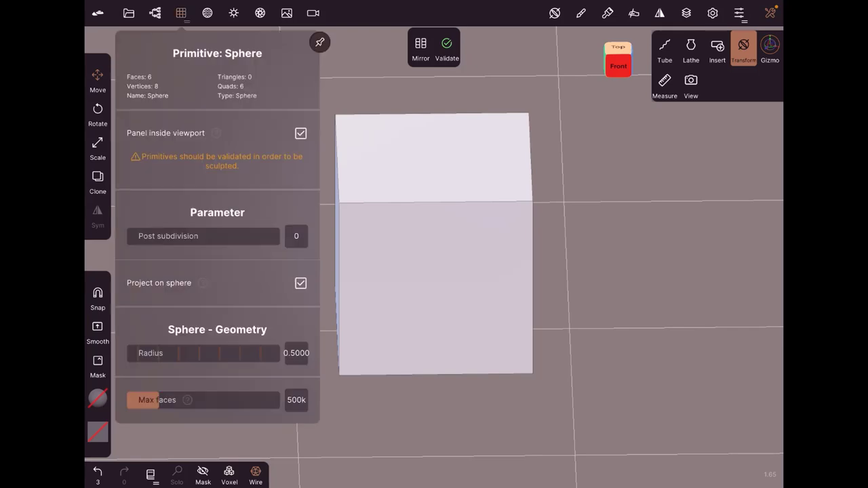
left_click(139, 236)
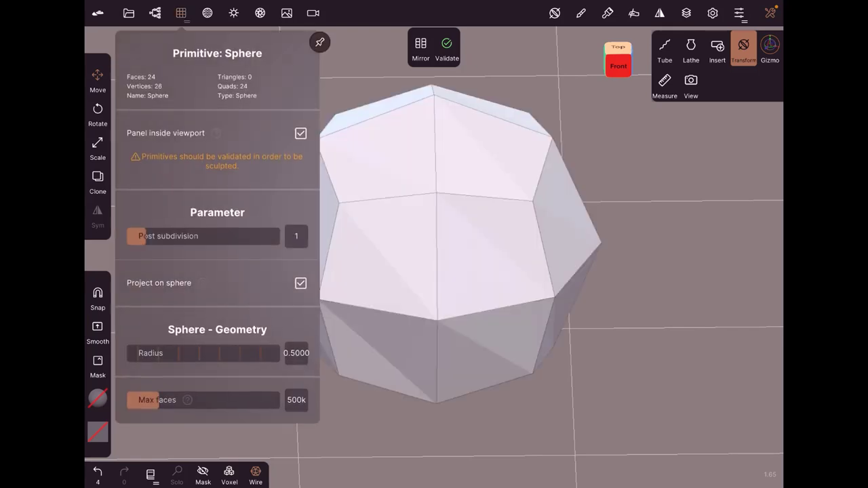
left_click_drag(145, 236, 202, 236)
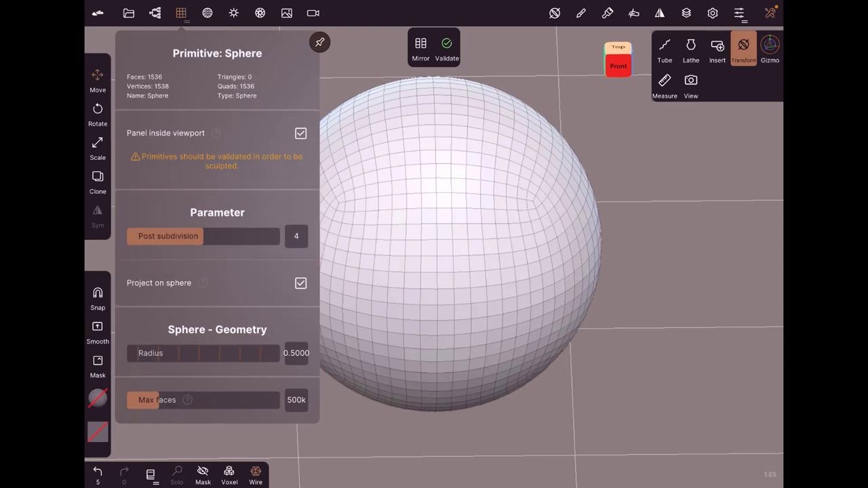
left_click(448, 238)
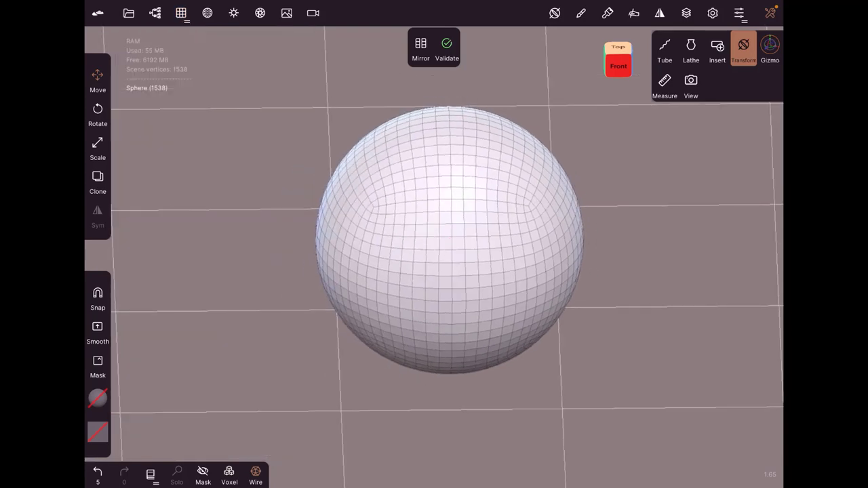
left_click_drag(447, 224, 451, 271)
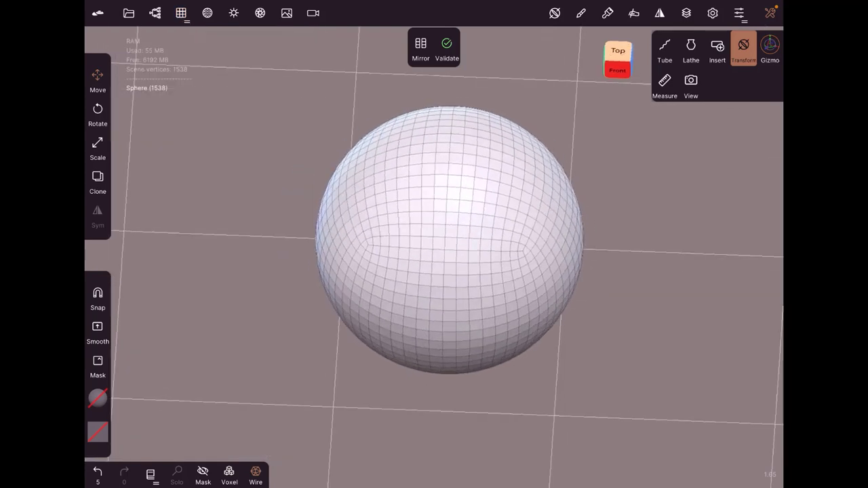
left_click(181, 12)
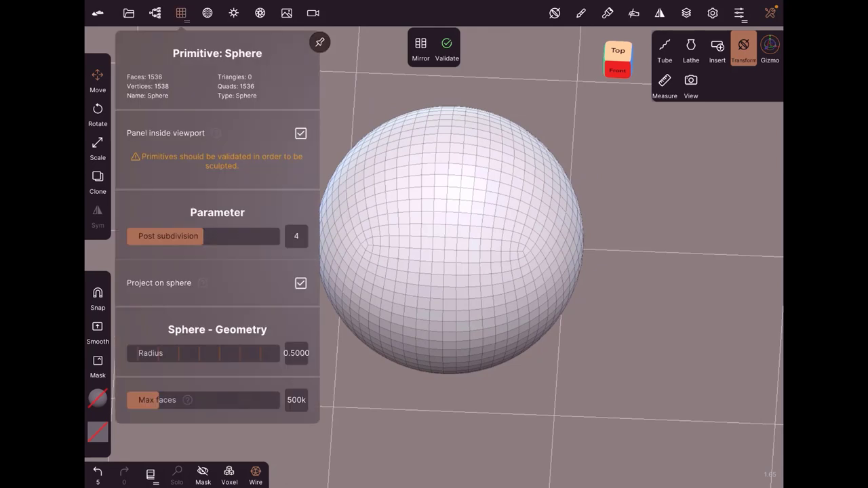
left_click_drag(202, 236, 164, 236)
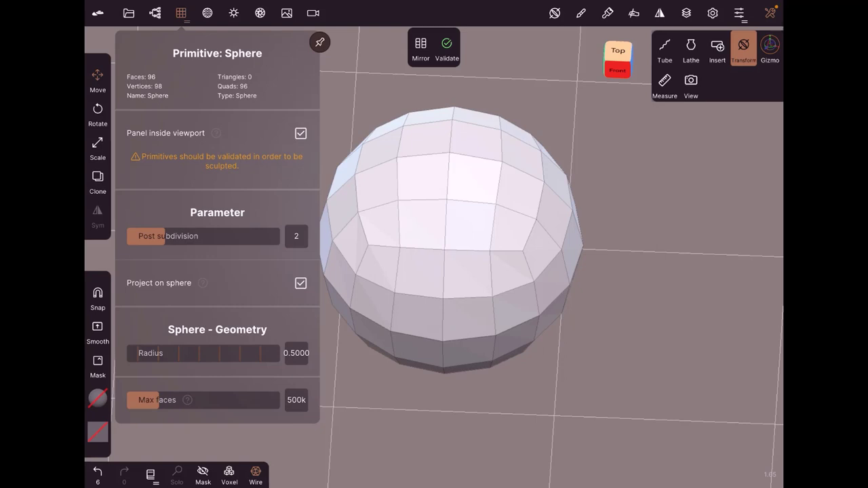
Step: Turn Project on sphere off, orbit to a frontal view, then re-enable it
left_click(300, 283)
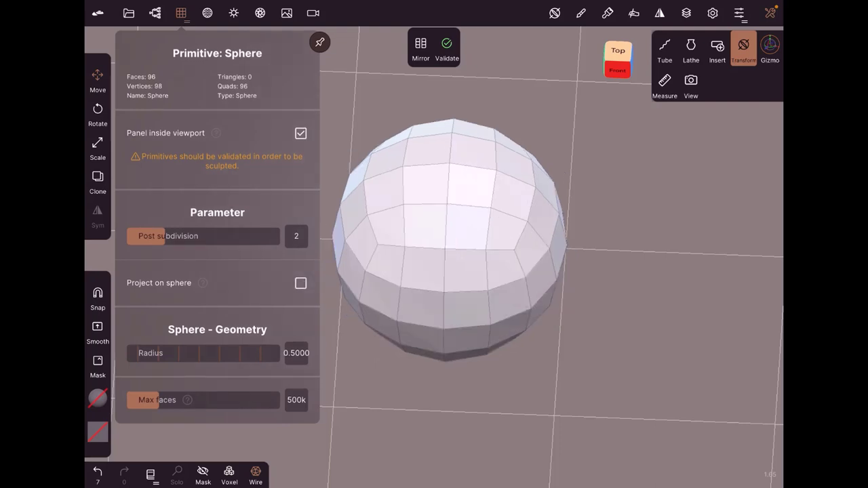
left_click_drag(610, 339, 610, 285)
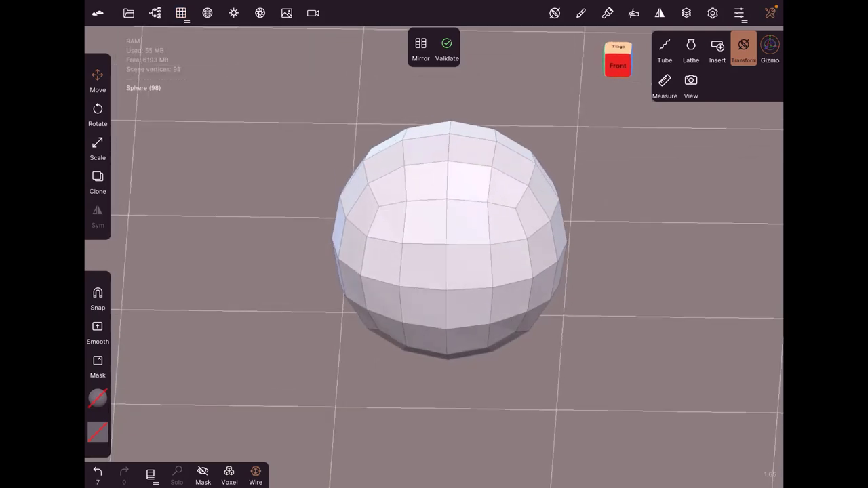
left_click(181, 13)
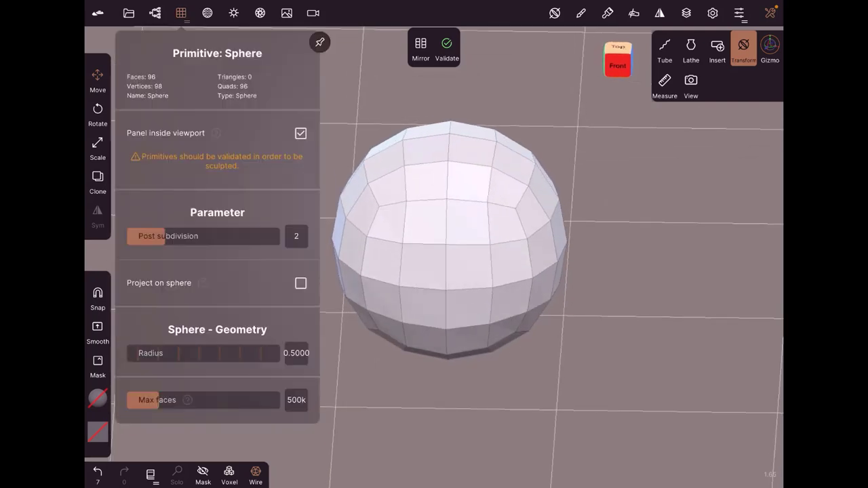
left_click(300, 282)
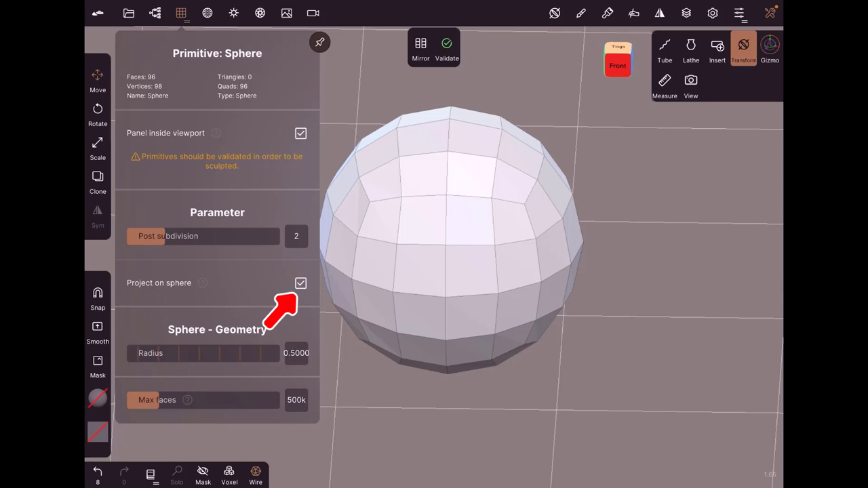
Step: Compare projection at Post subdivision 1, then set Post subdivision to 3 with projection on
left_click_drag(163, 236, 144, 236)
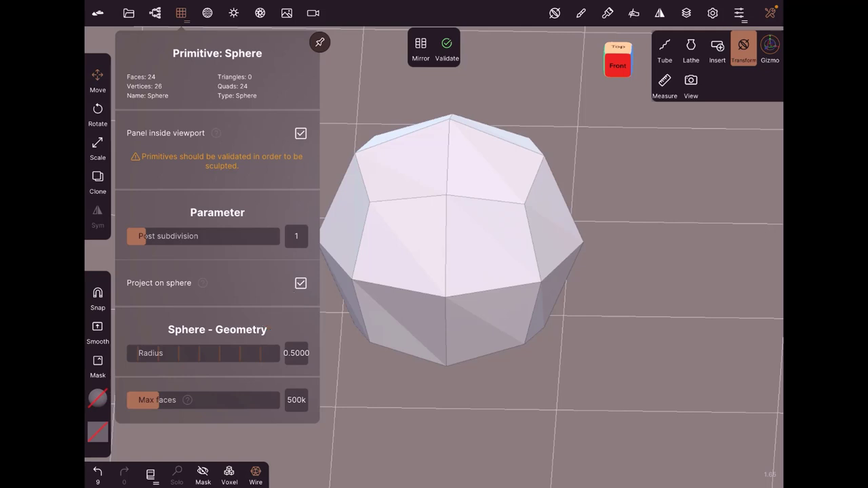
left_click(300, 282)
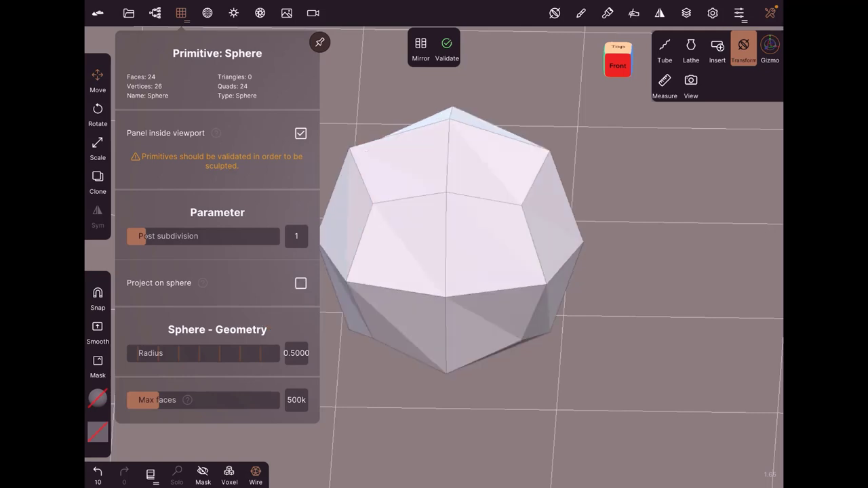
left_click(300, 283)
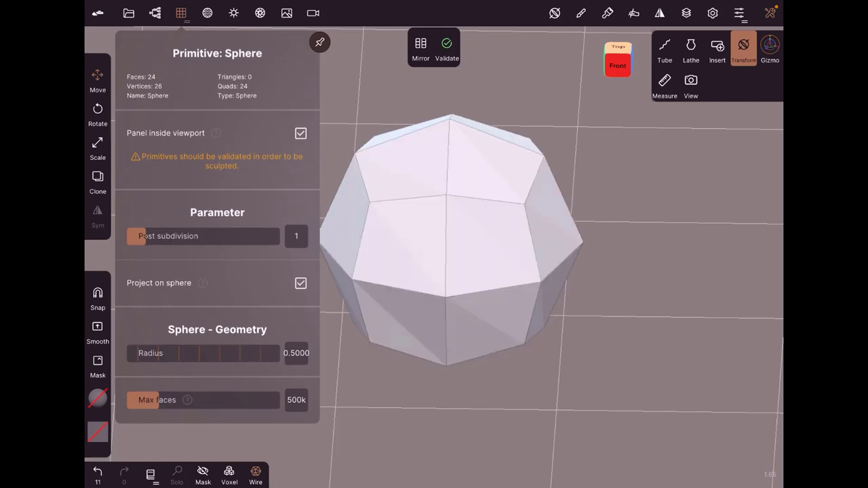
left_click_drag(144, 236, 183, 236)
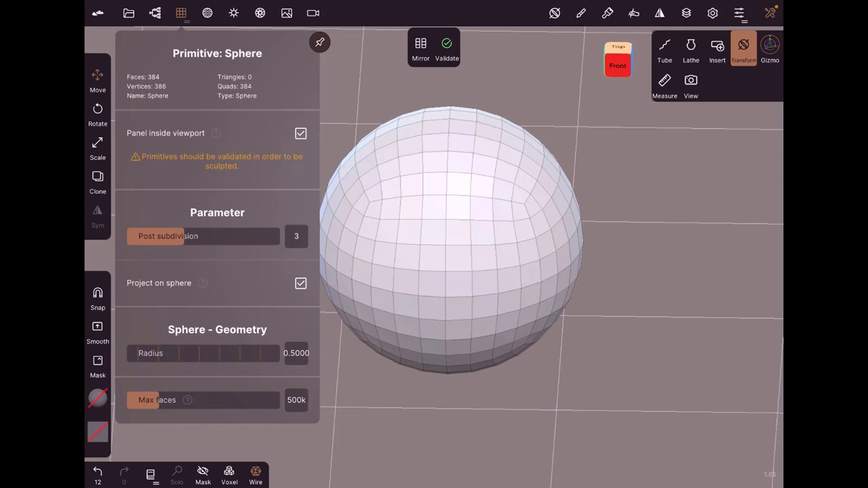
Step: Set the sphere radius to 0.454, briefly try Gizmo, and lower Max faces to 194k
mouse_move(203, 353)
left_mouse_down()
mouse_move(224, 353)
mouse_move(183, 353)
left_mouse_up()
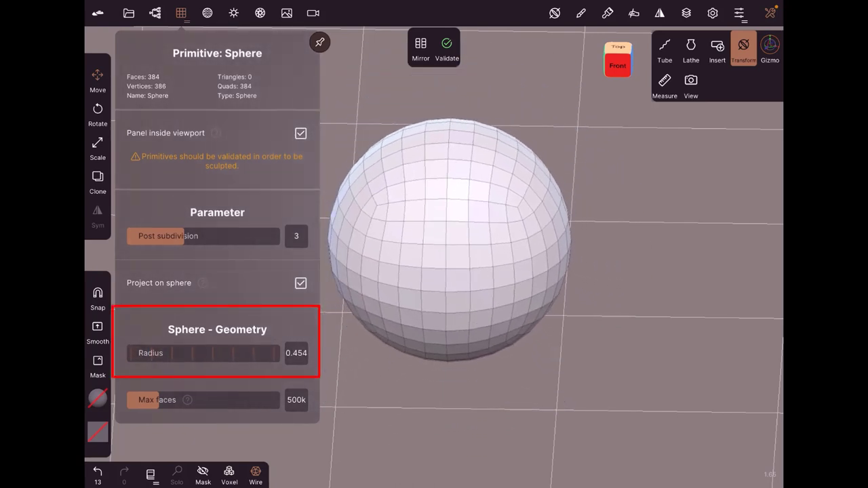
left_click(770, 48)
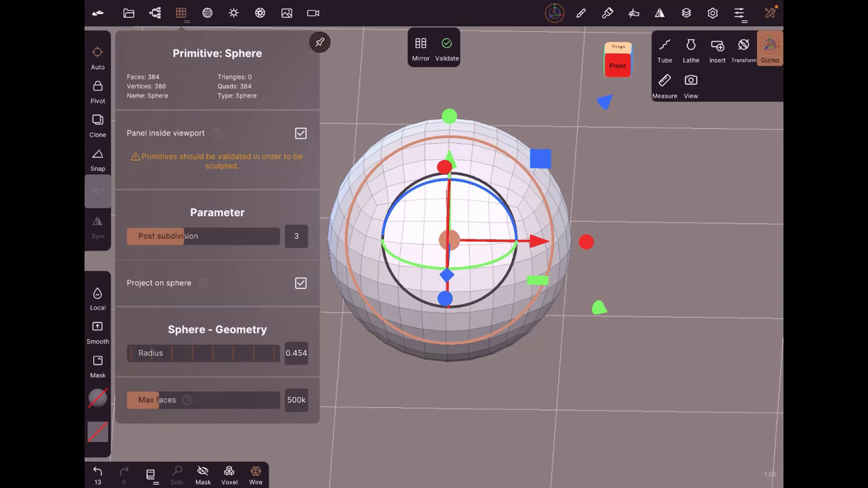
left_click(743, 47)
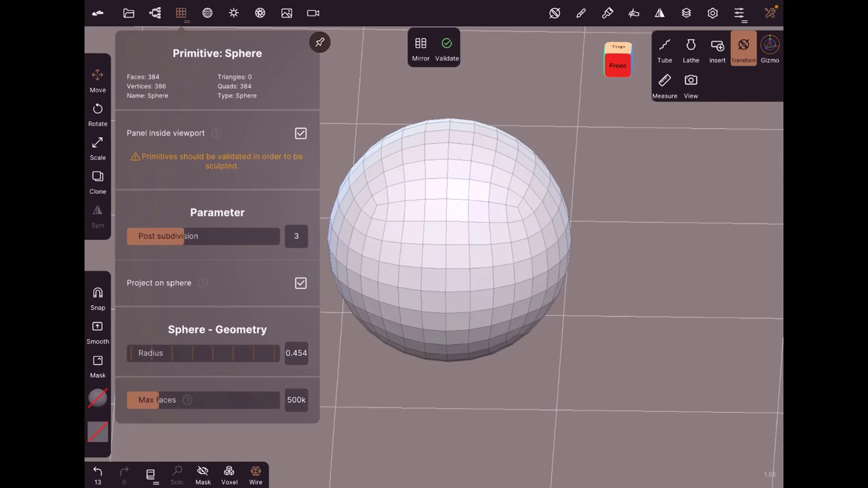
left_click_drag(157, 400, 131, 400)
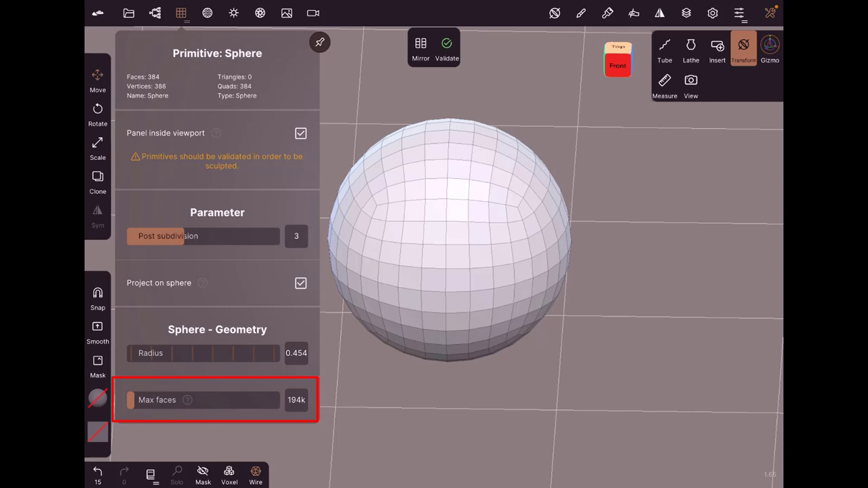
Step: Raise Post subdivision to 7 and enter a Max faces value of 100k
left_click_drag(183, 236, 260, 236)
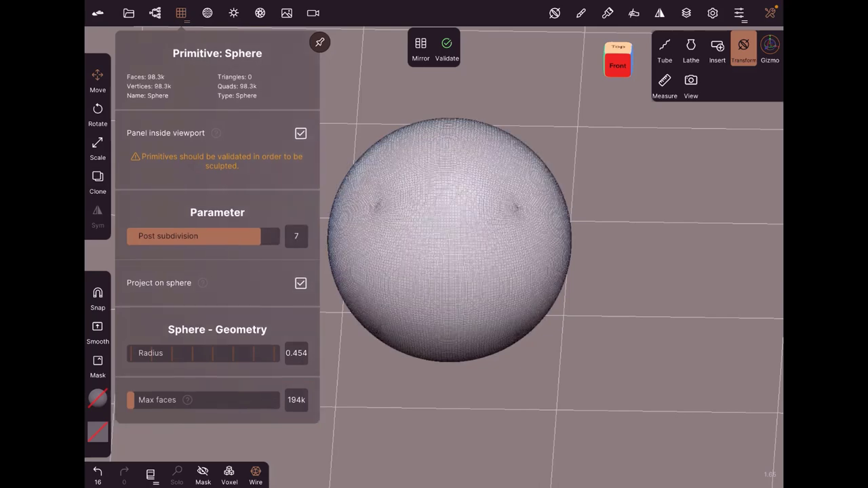
left_click(296, 399)
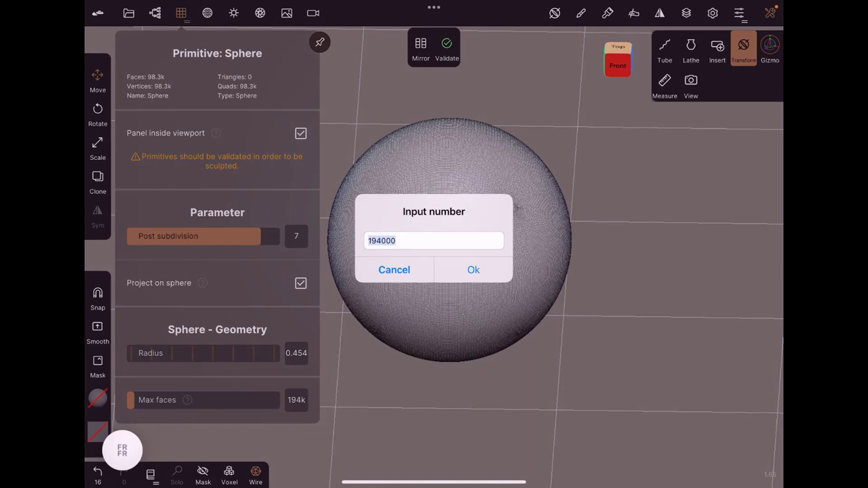
left_click(434, 241)
key("BackSpace")
key("BackSpace")
key("BackSpace")
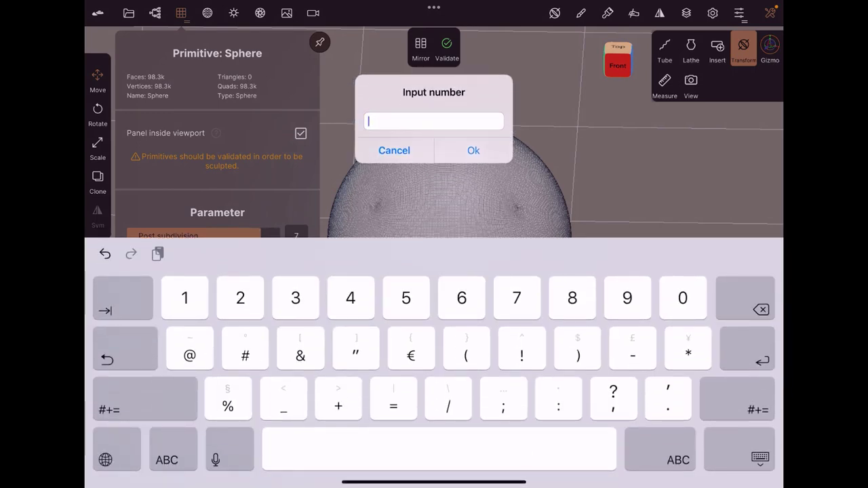
type("200")
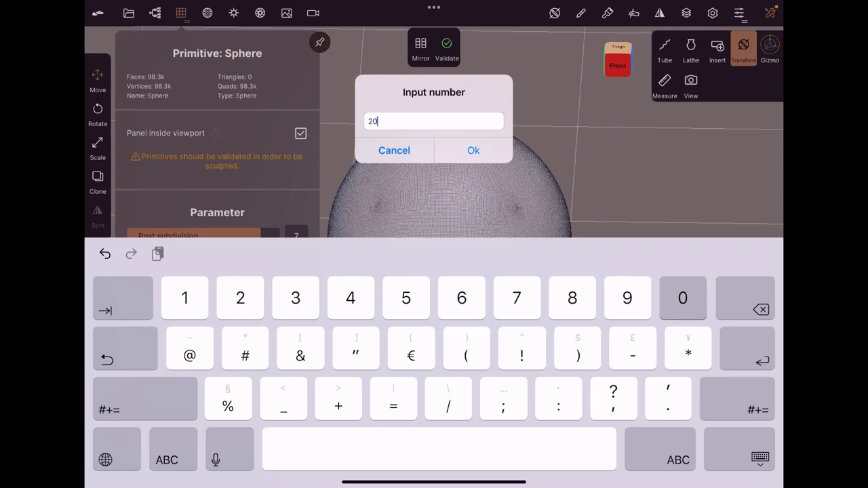
type("0")
left_click(473, 149)
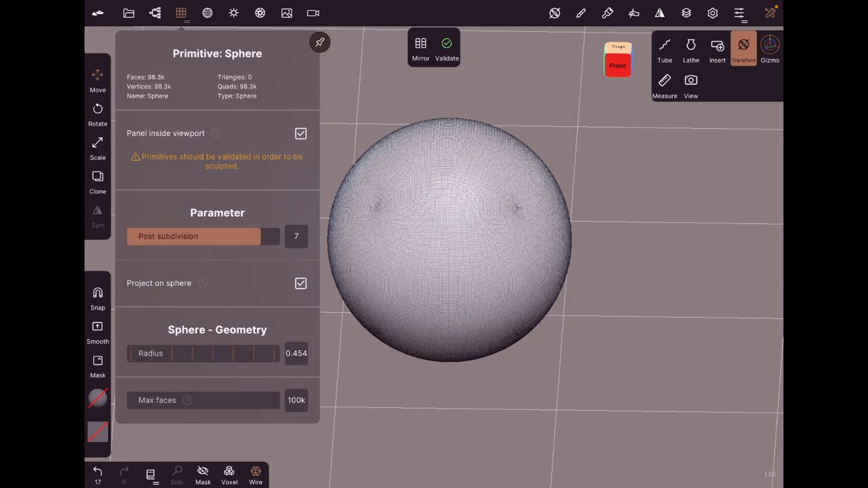
Step: Turn on Snap and read the help for Panel inside viewport and Project on sphere
left_click(270, 236)
left_click(98, 297)
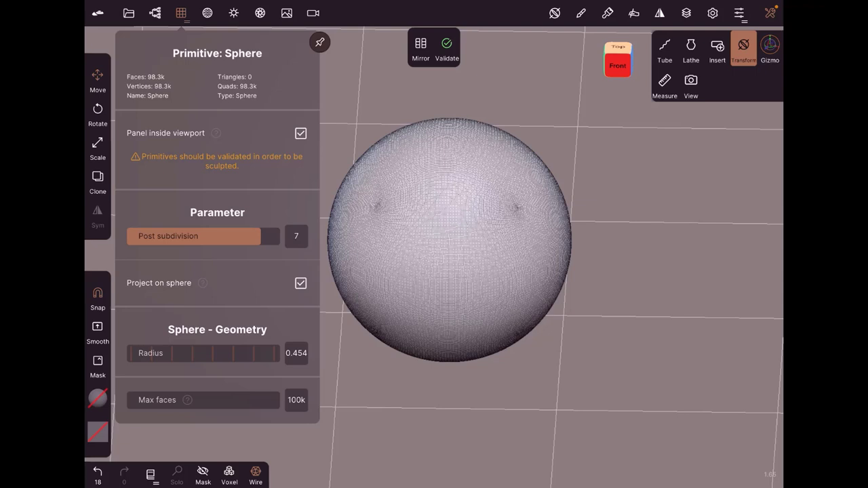
left_click(216, 133)
left_click(202, 282)
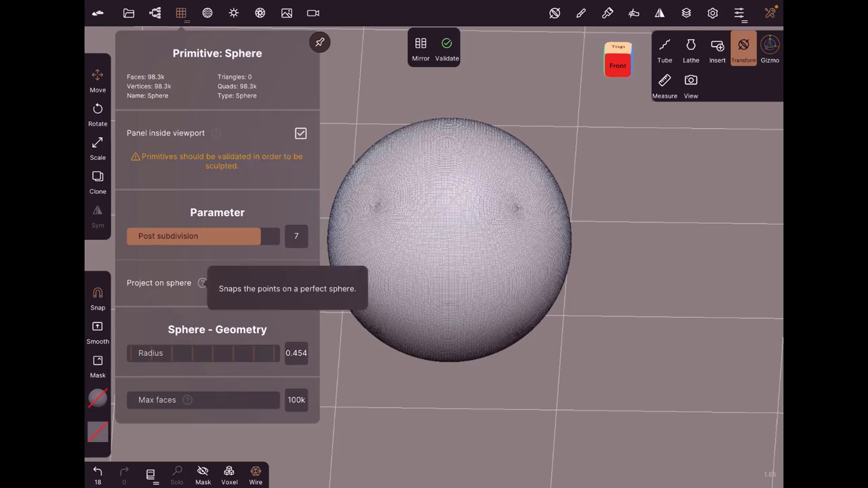